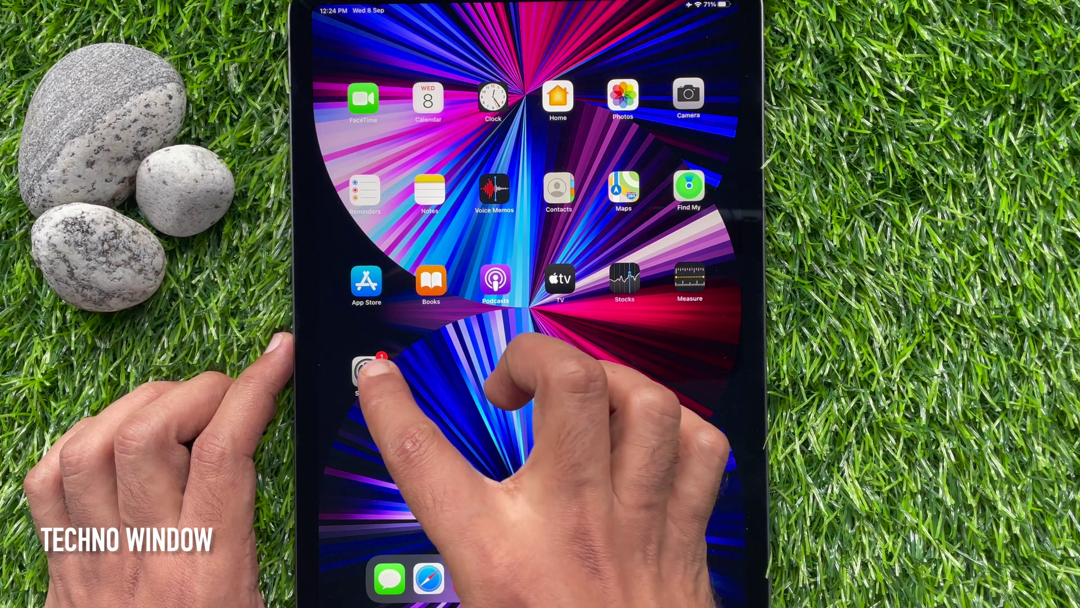
Launch the Settings app from its iPad Home Screen icon
click(367, 371)
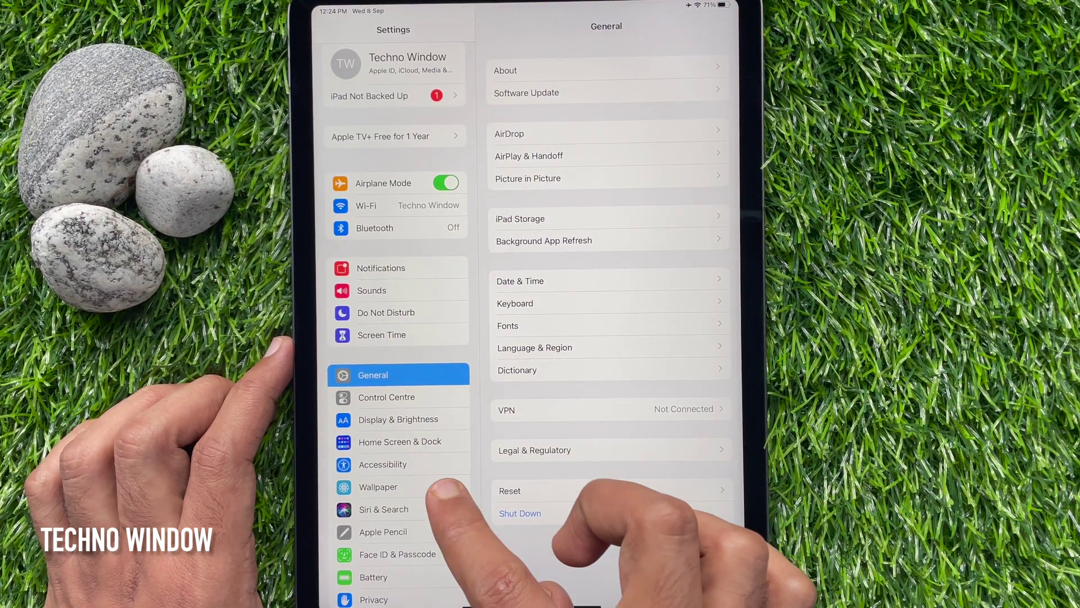
Go to Accessibility, then Touch under Physical and Motor
click(383, 463)
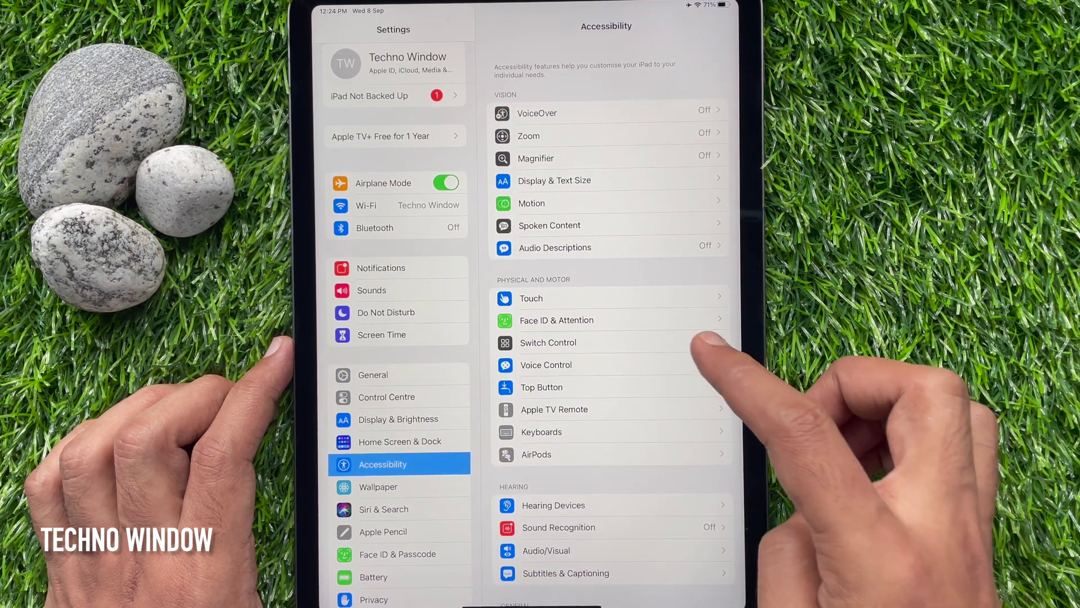
click(657, 297)
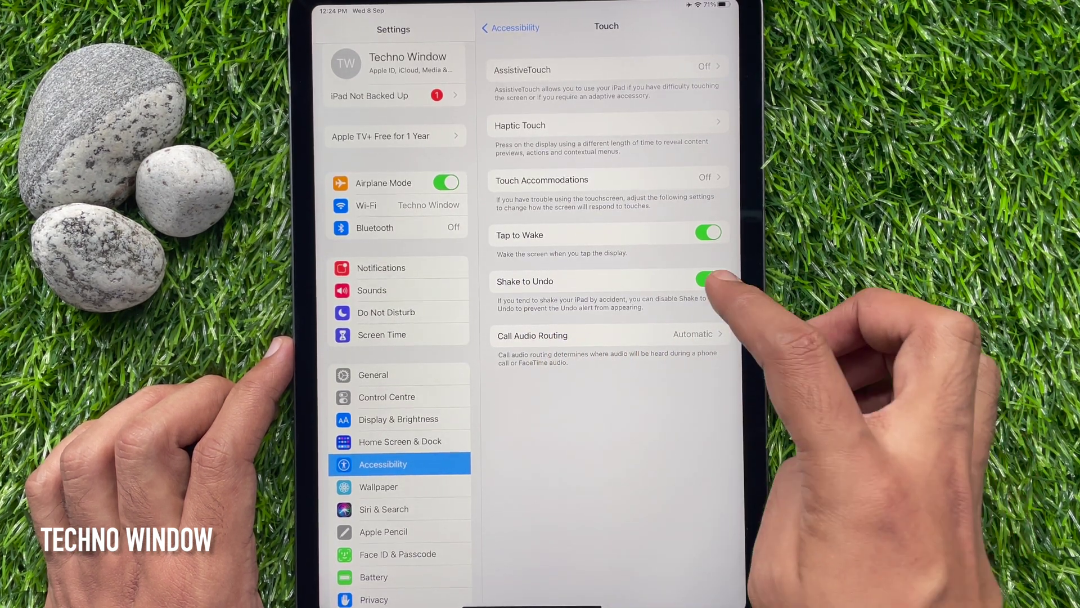
Switch Shake to Undo off and return to the General pane
click(707, 279)
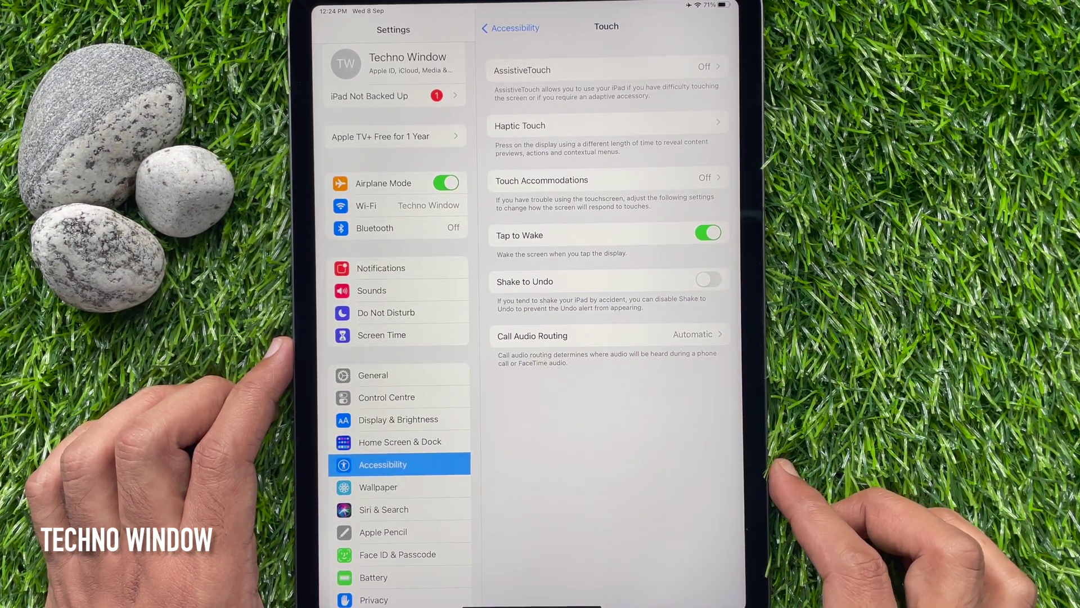
click(397, 374)
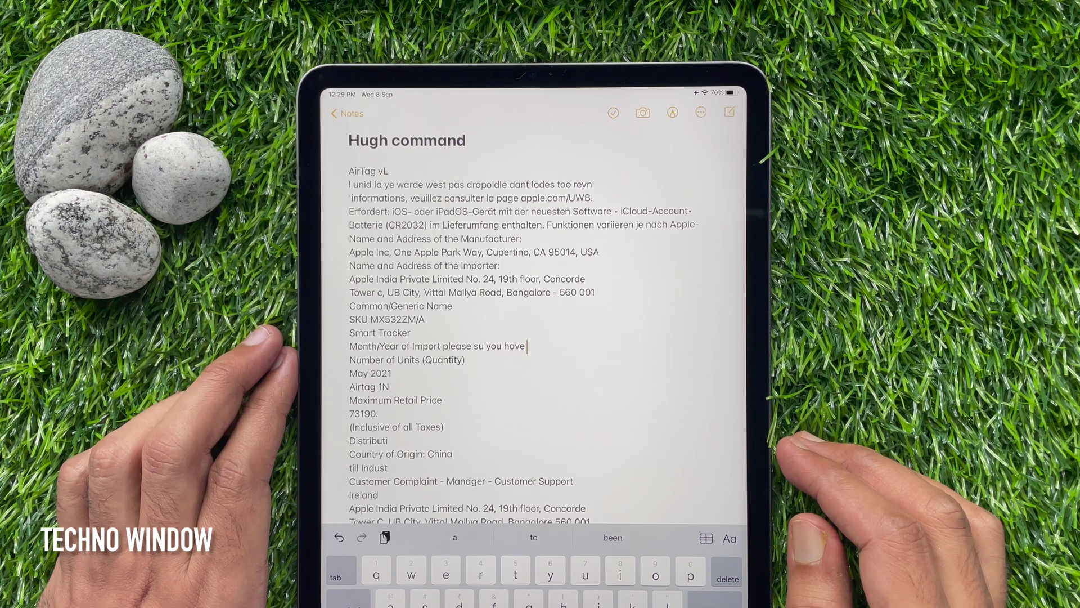
text(been able)
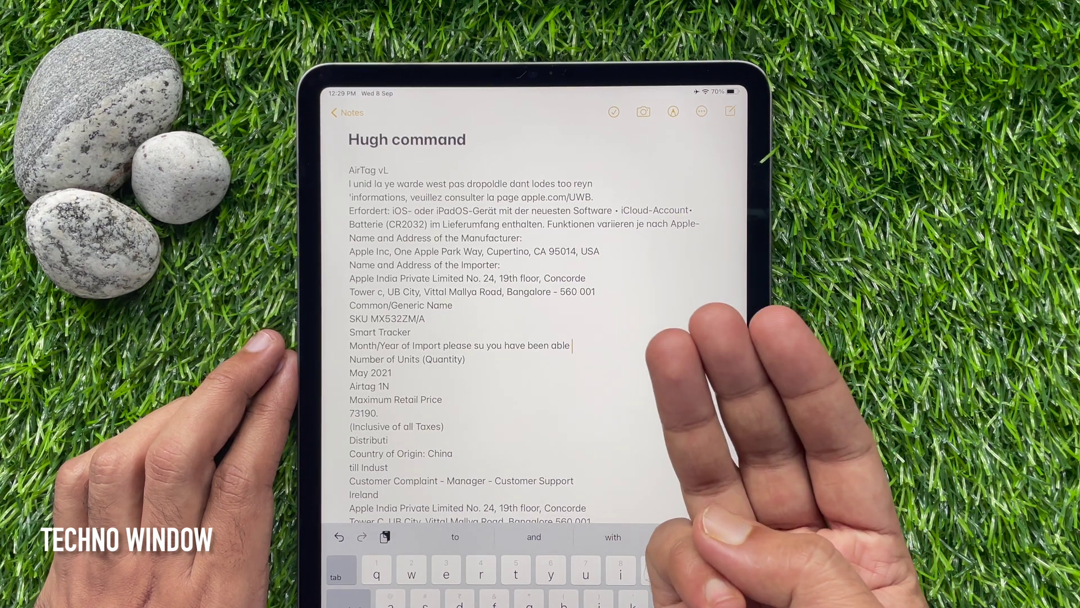
Undo the ' been able' edit, redo it, and deselect the restored text
key(ctrl+z)
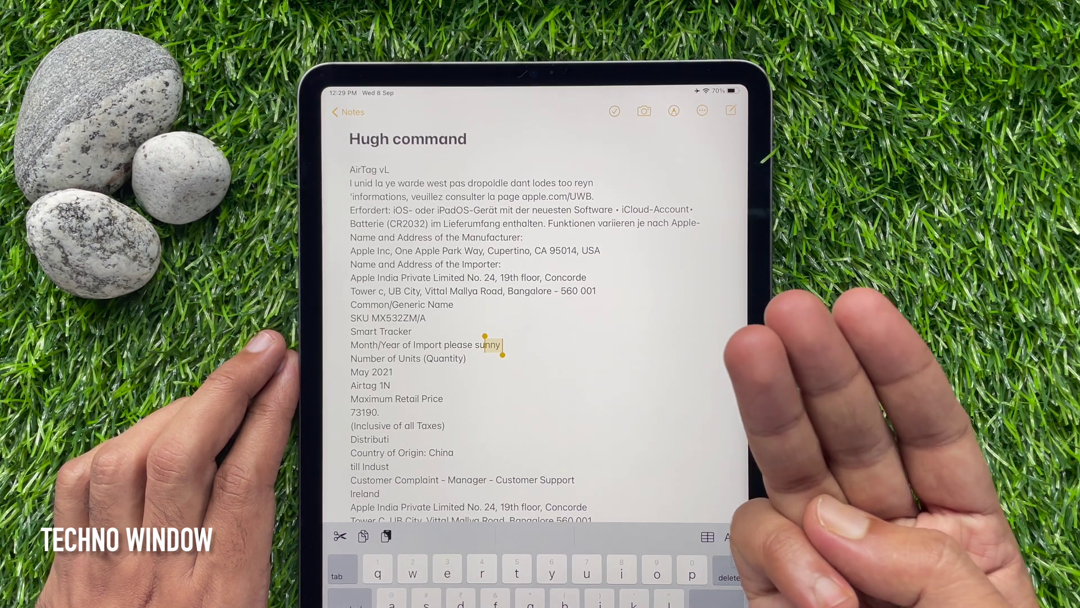
key(ctrl+shift+z)
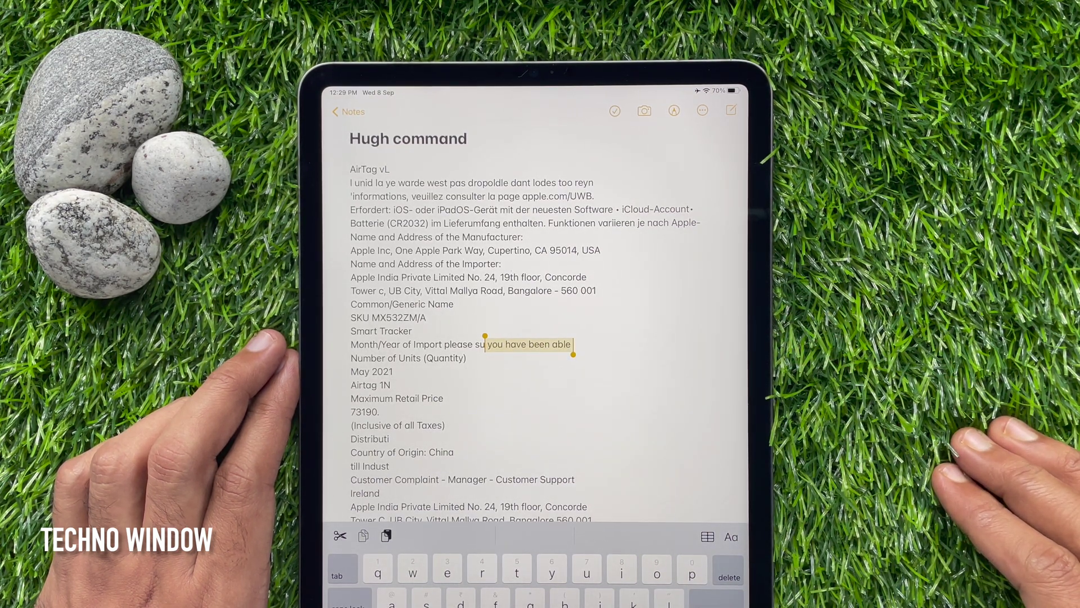
key(Right)
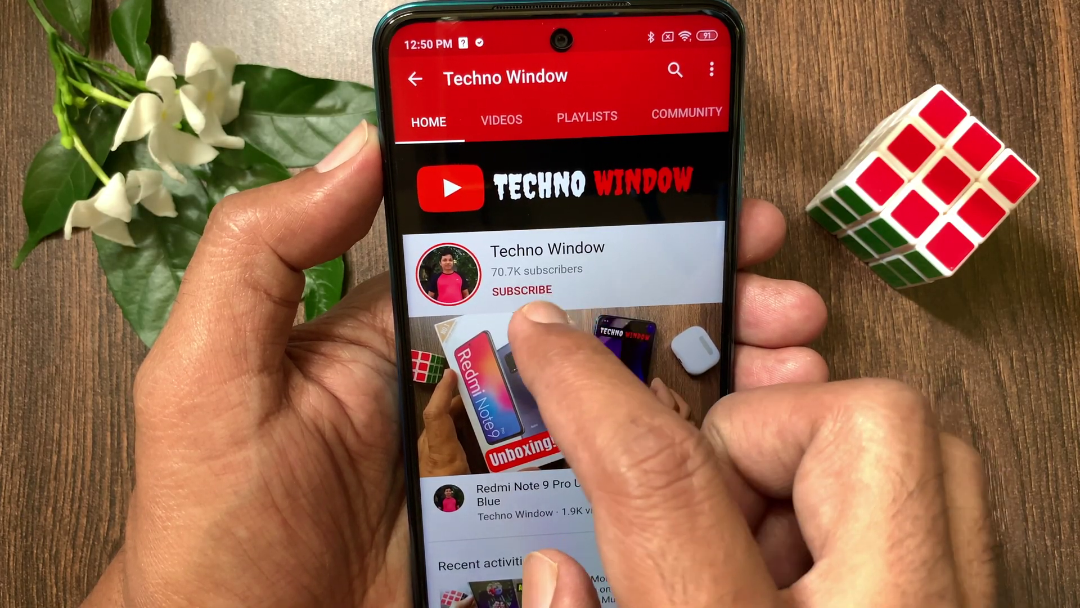
Subscribe to Techno Window and set its notification bell to All
click(524, 292)
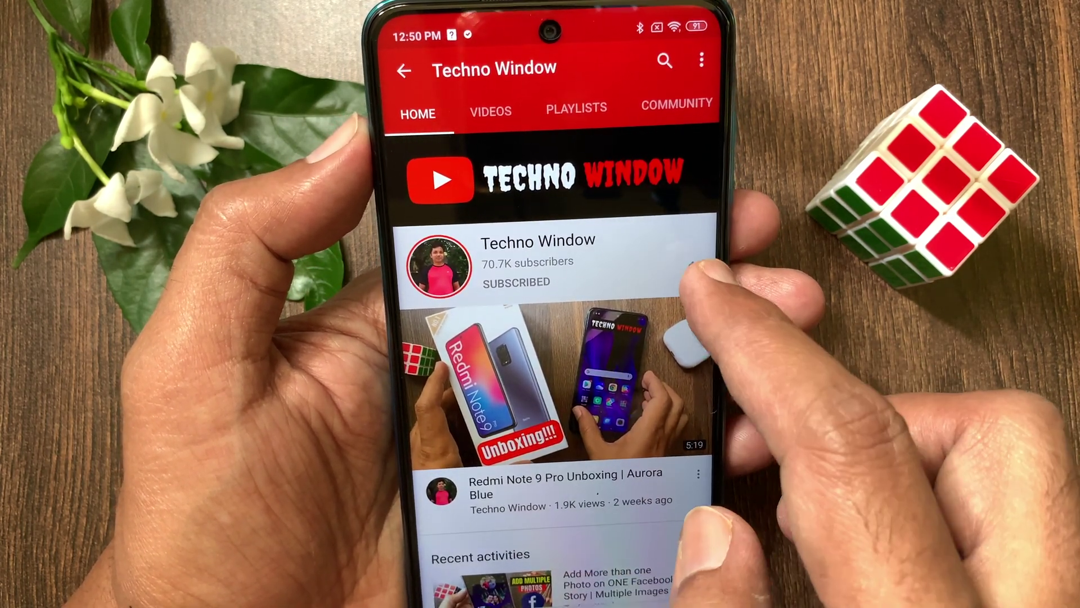
click(683, 261)
click(592, 232)
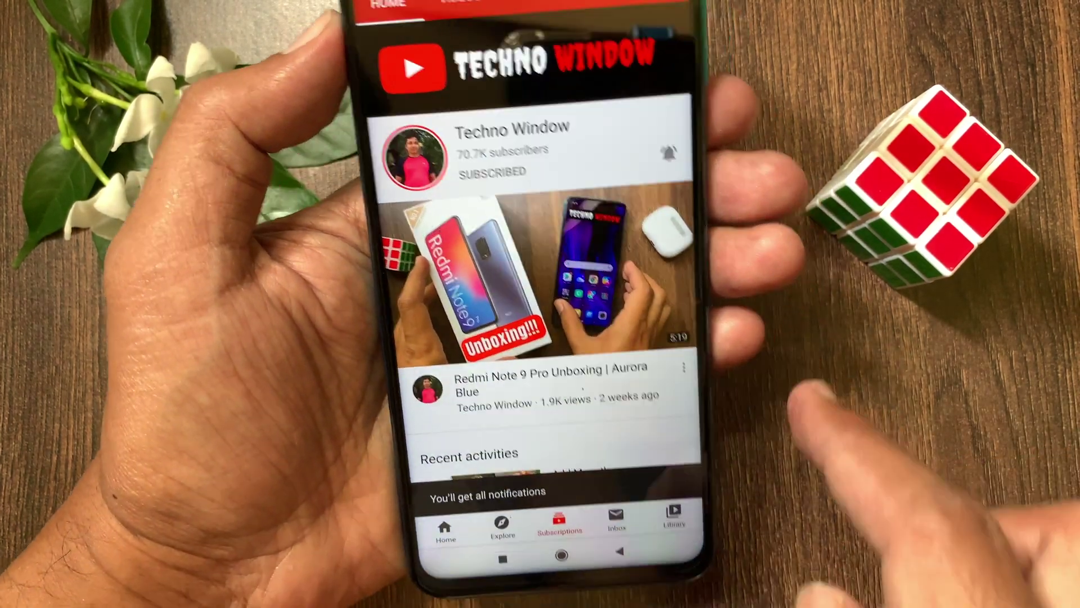